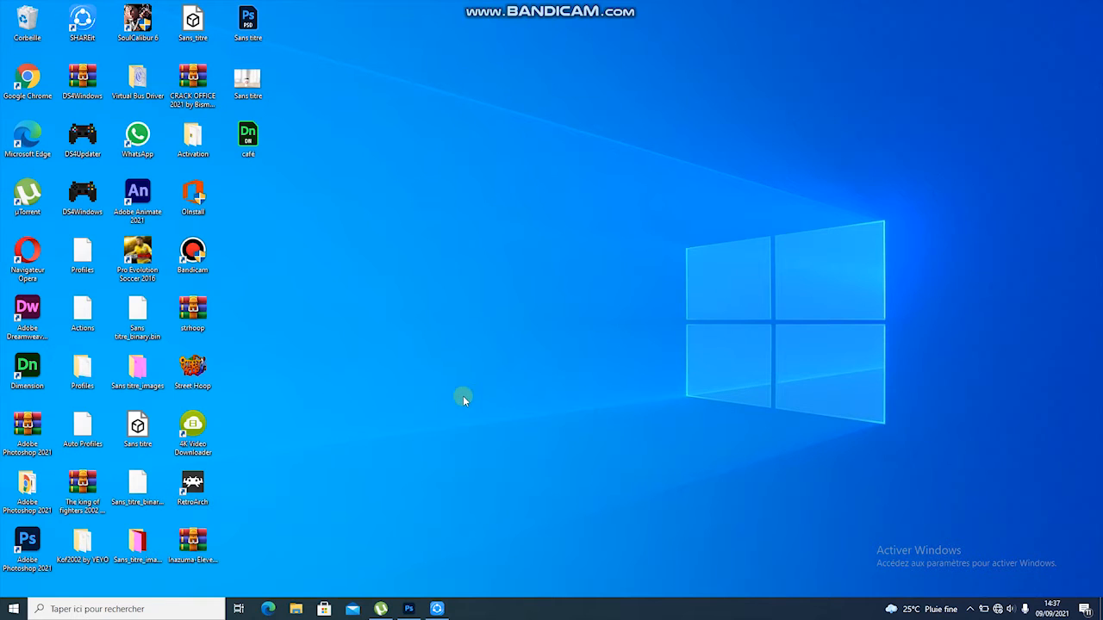
- Open the IMG_4479 photo from Téléchargements > SHAREit > iPhone 7 > photo as a new document in Photoshop
click(295, 610)
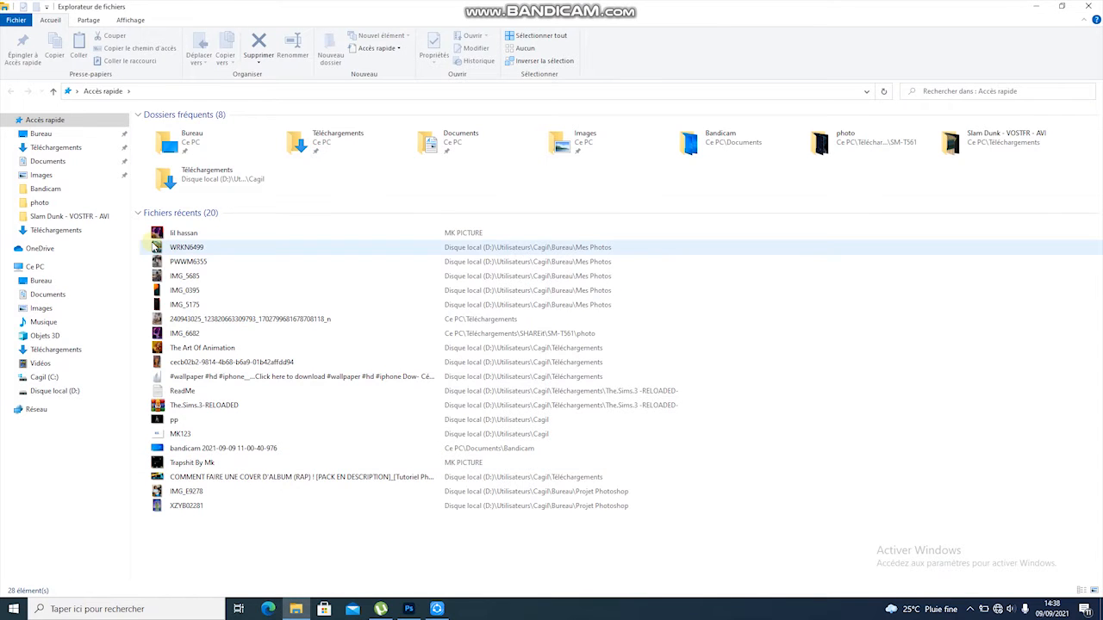
click(57, 350)
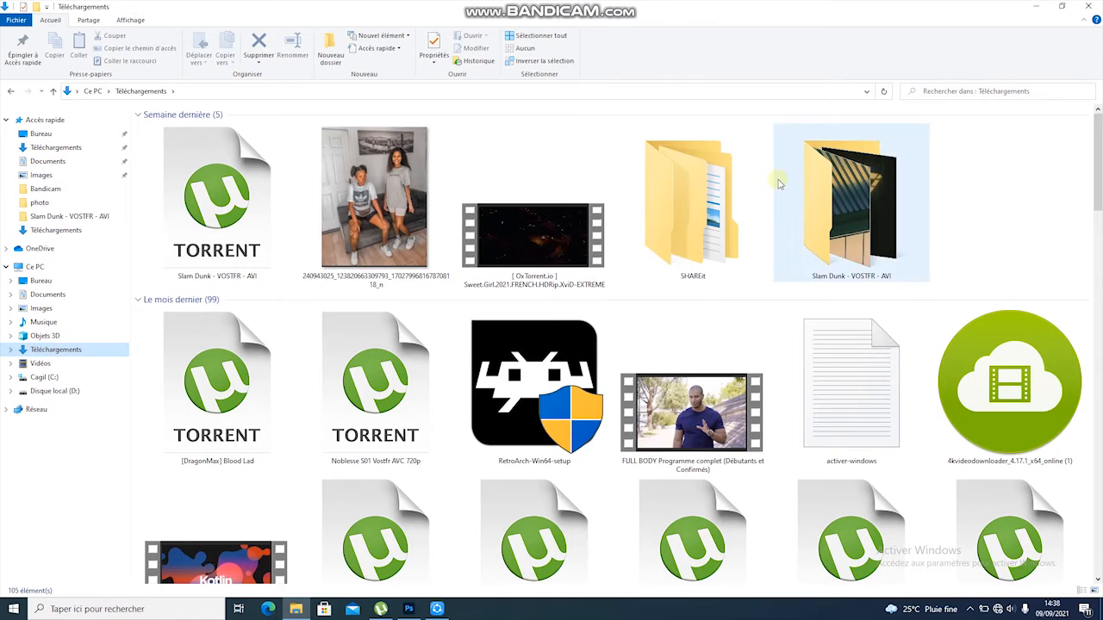
double_click(680, 199)
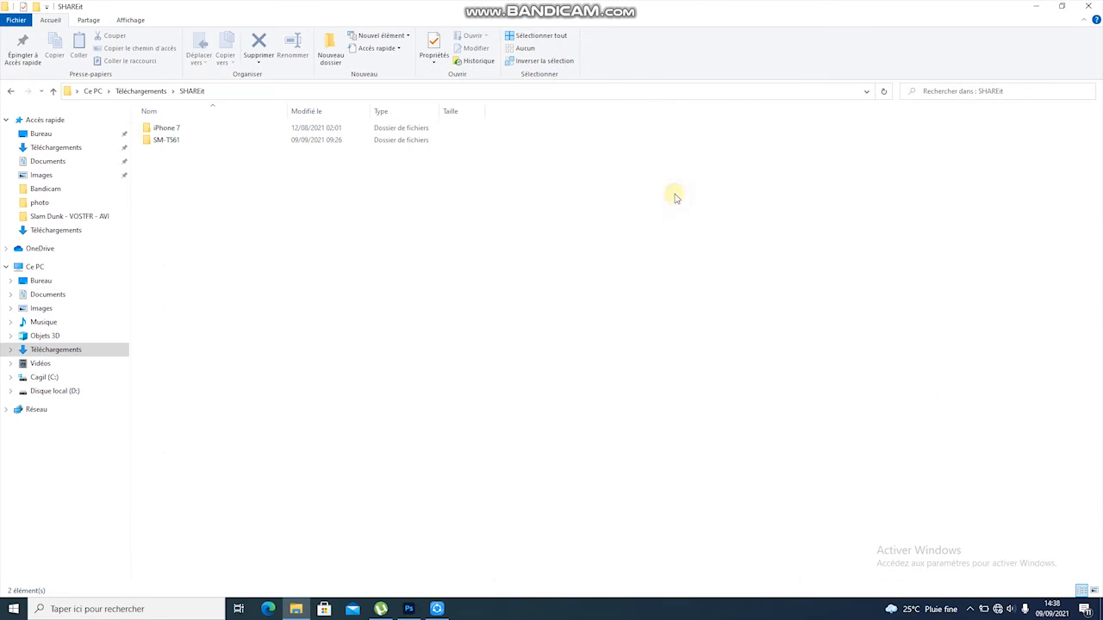
double_click(188, 129)
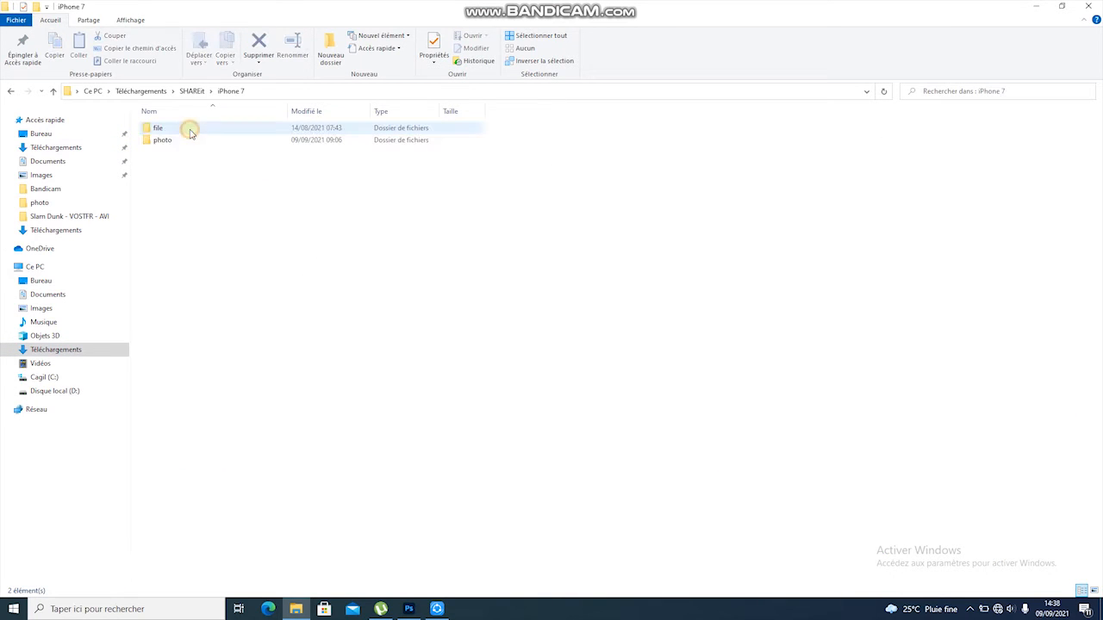
click(187, 139)
double_click(187, 139)
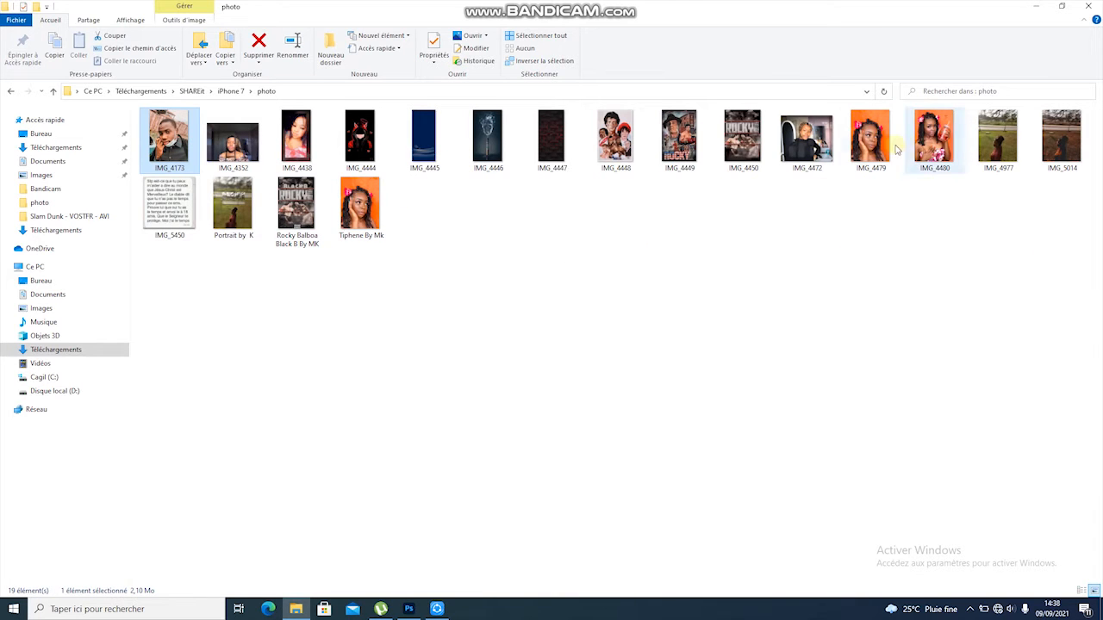
drag(872, 147, 654, 45)
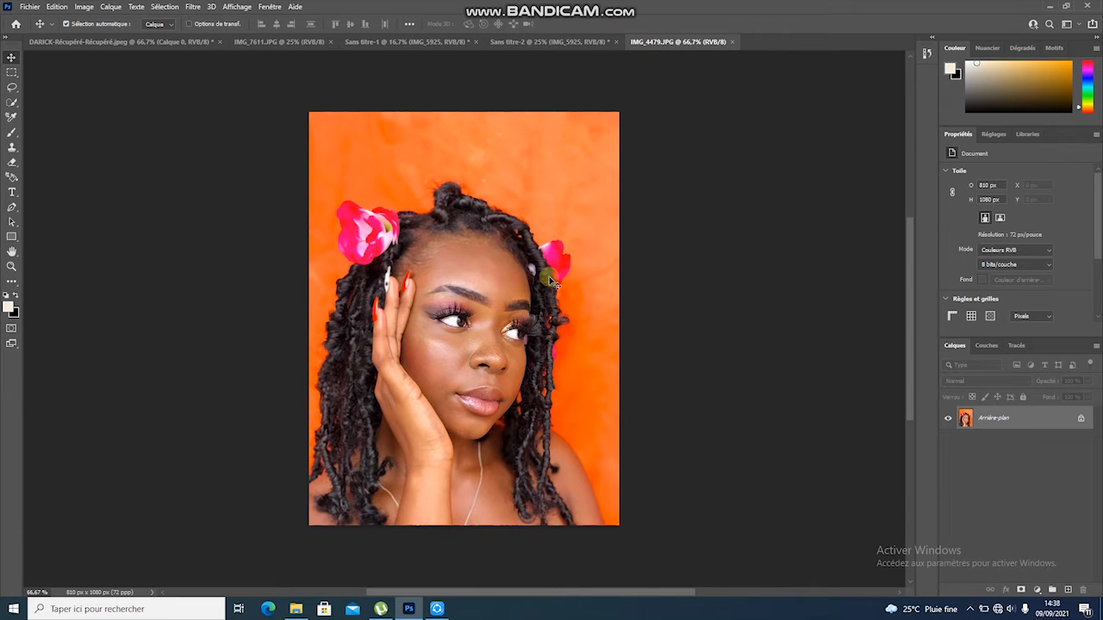
- Retouch small skin blemishes on the woman's forearm, nose and cheek with the Spot Healing Brush (Outil Correcteur localisé)
scroll(552, 281, up, 3)
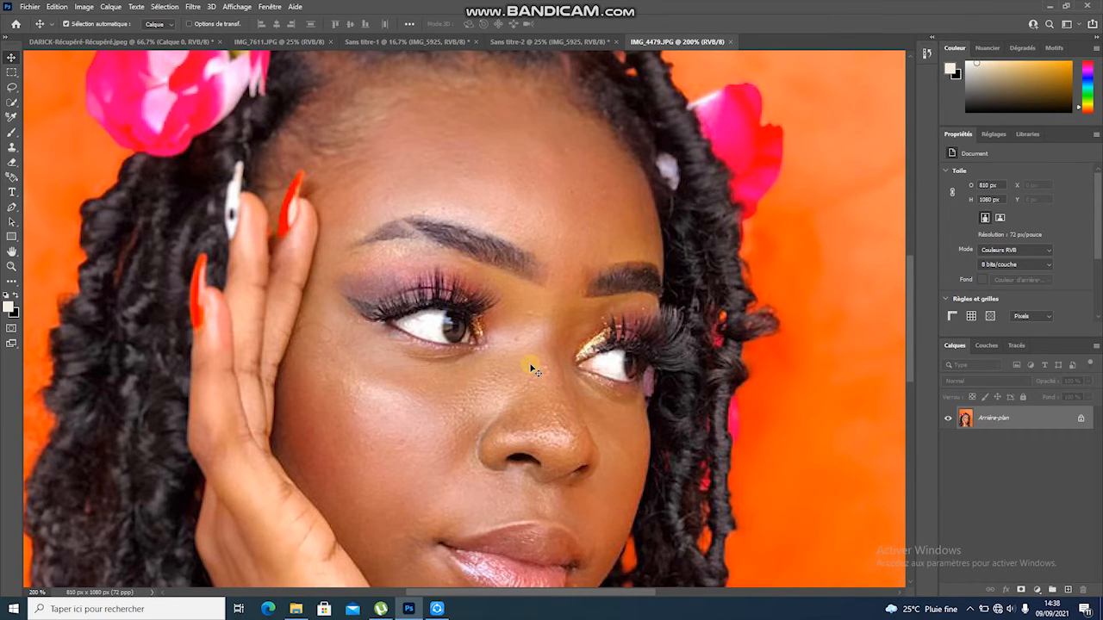
scroll(532, 368, down, 2)
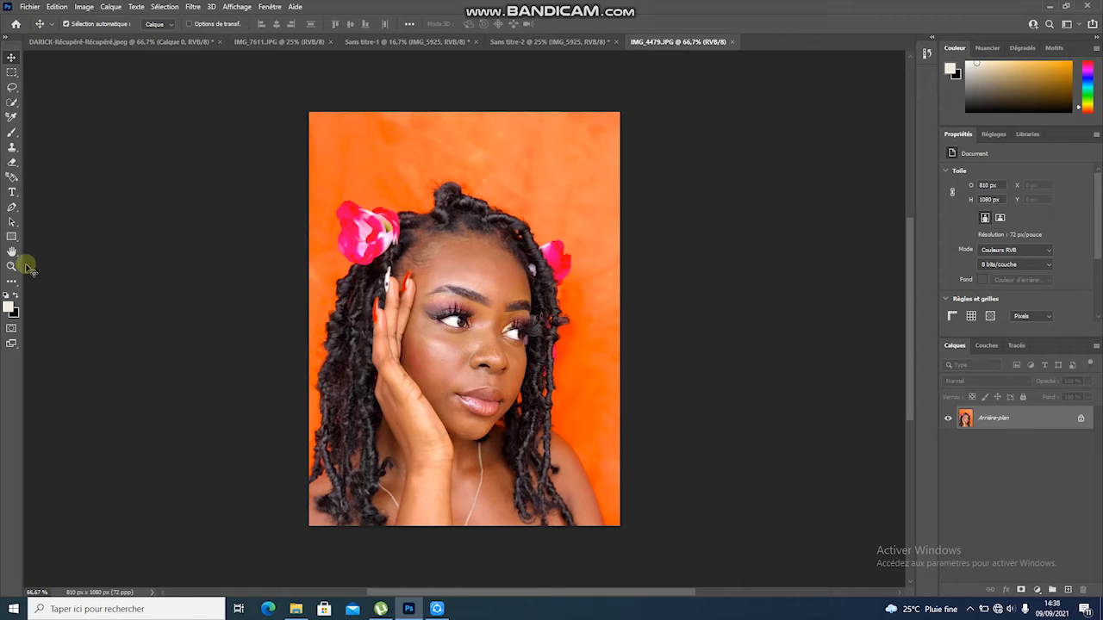
click(13, 283)
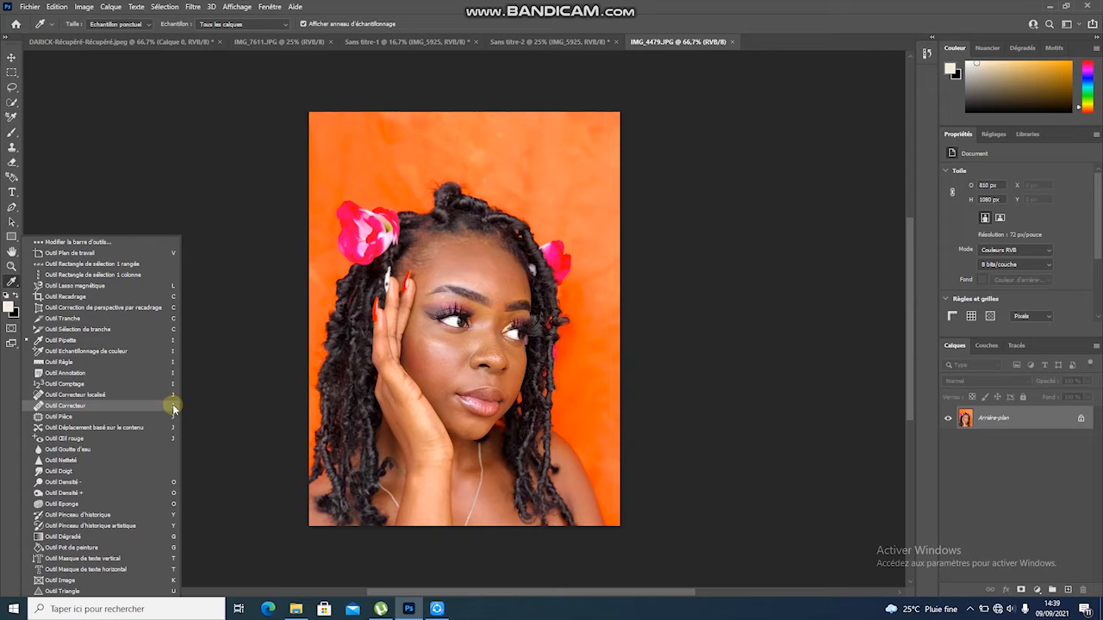
click(123, 339)
key(j)
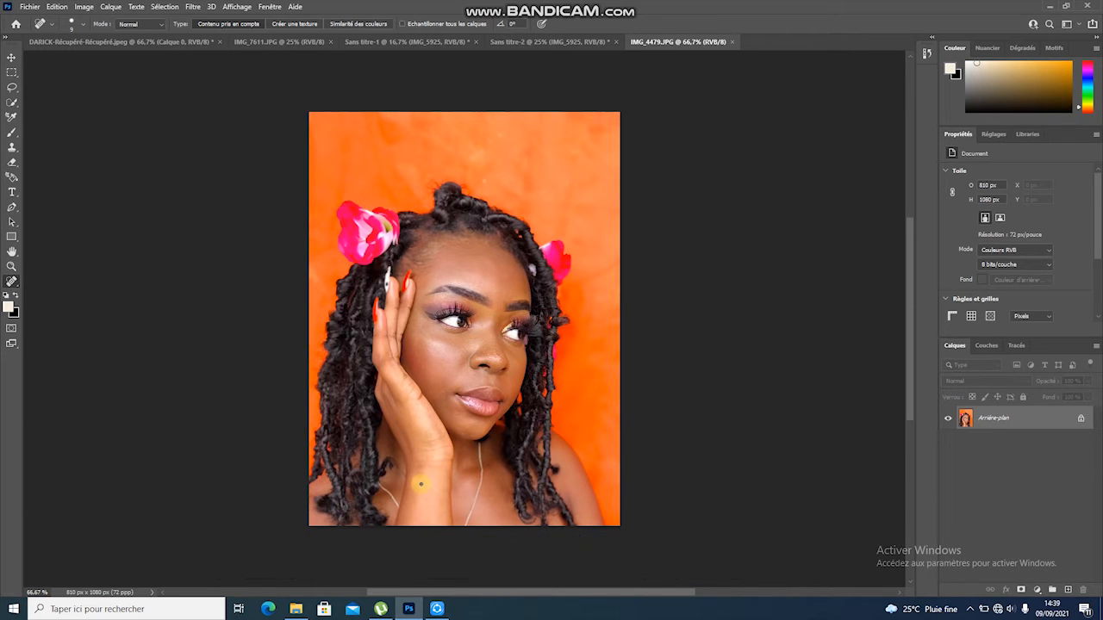
click(421, 484)
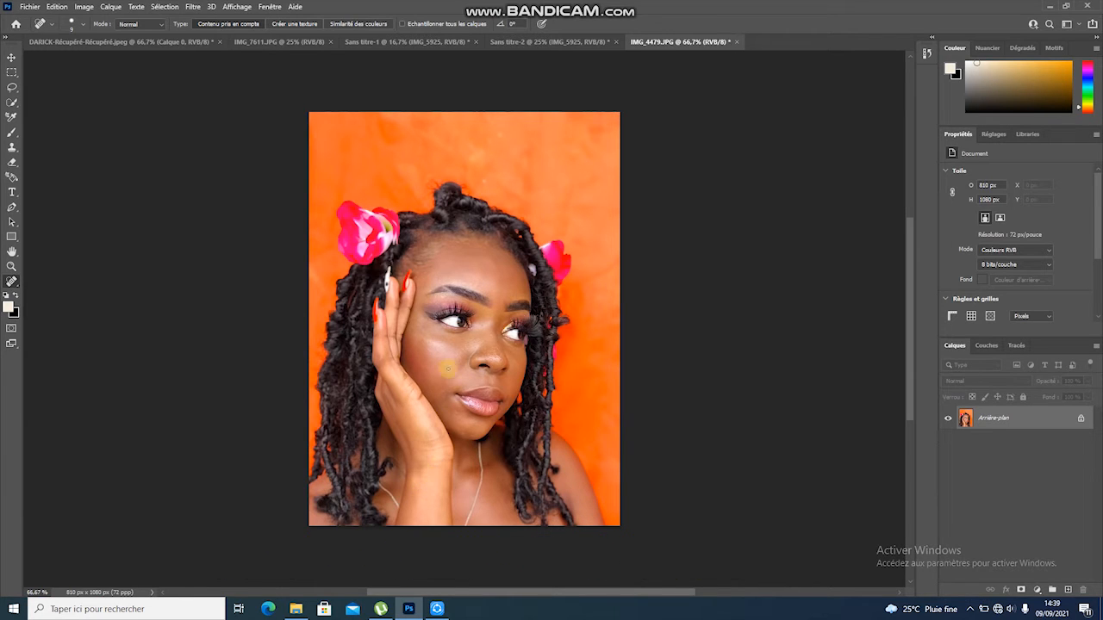
scroll(483, 296, up, 2)
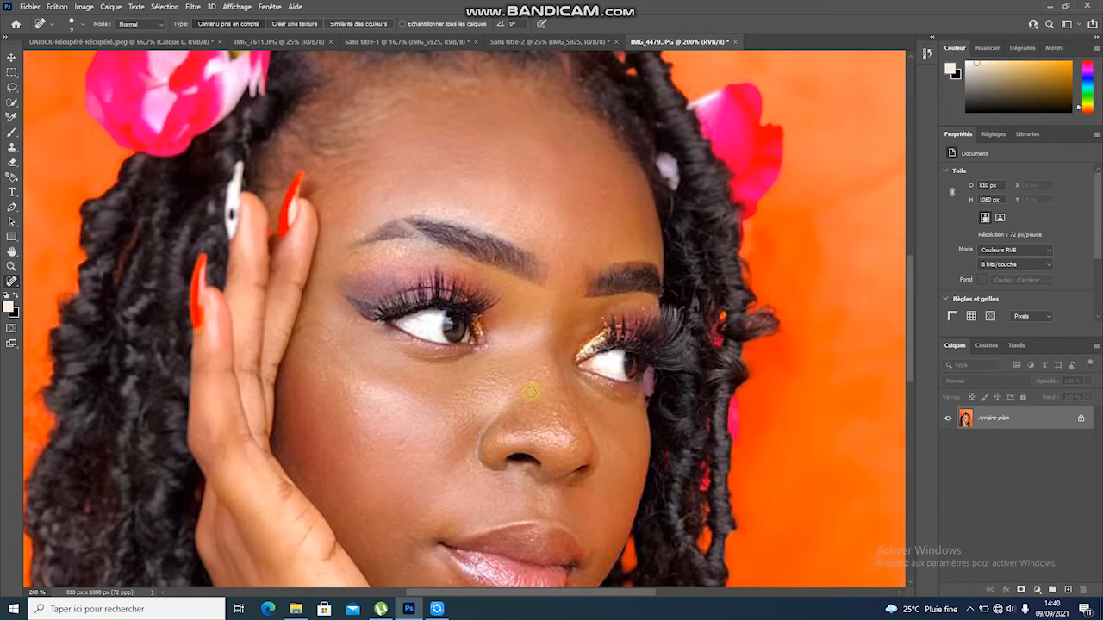
click(488, 387)
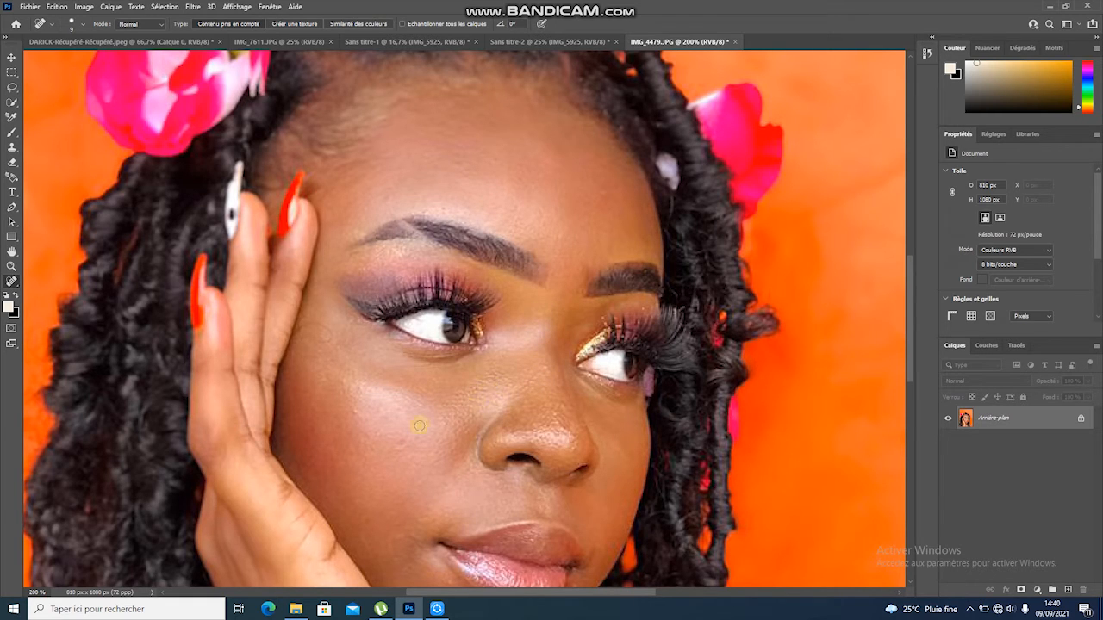
click(368, 449)
key(ctrl+minus)
key(ctrl+minus)
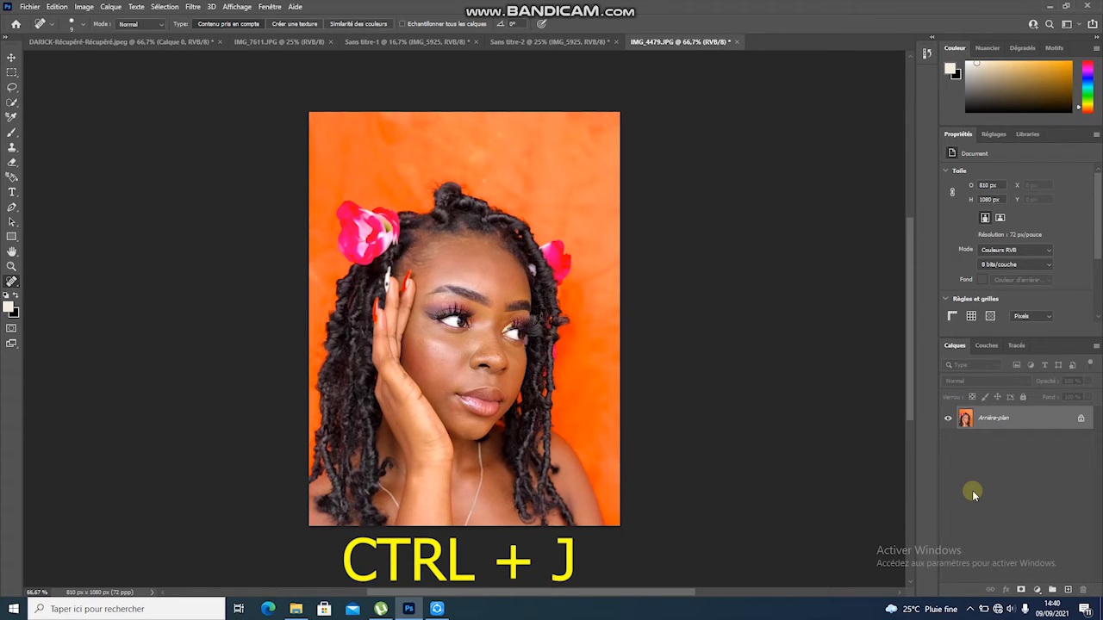
- Create a colour-inverted duplicate of the background layer with its blend mode set to Lumière vive
key(ctrl+j)
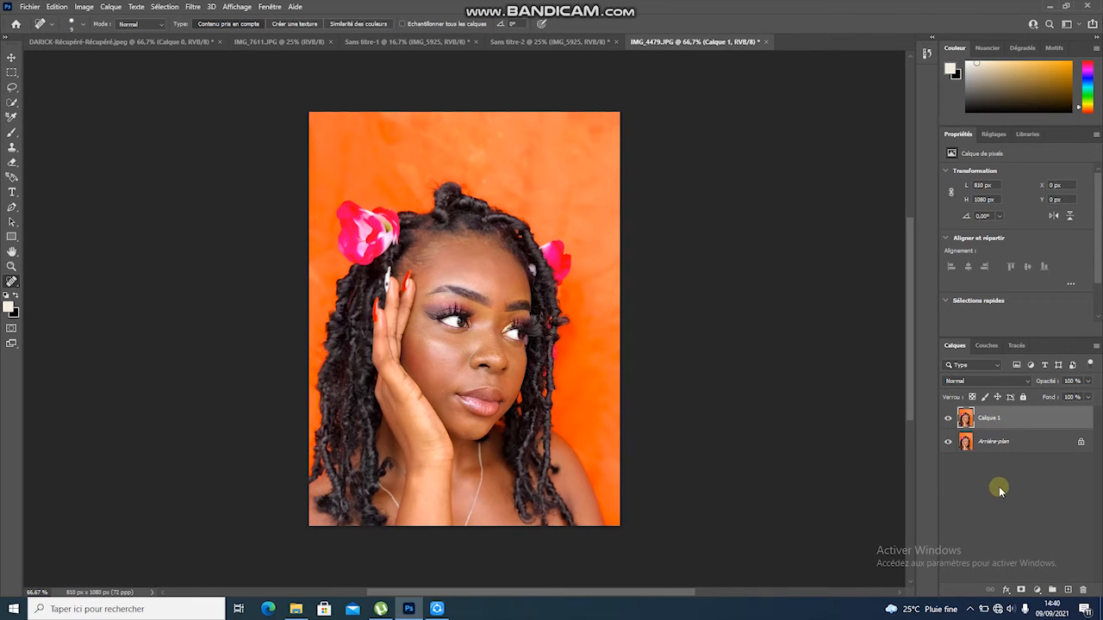
key(ctrl+i)
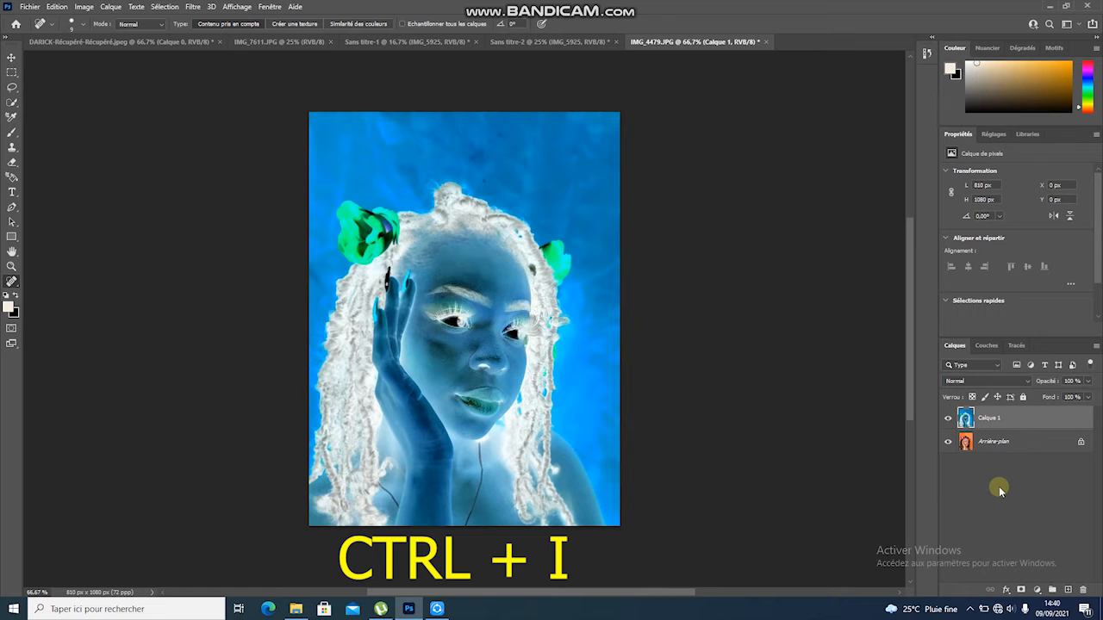
click(971, 381)
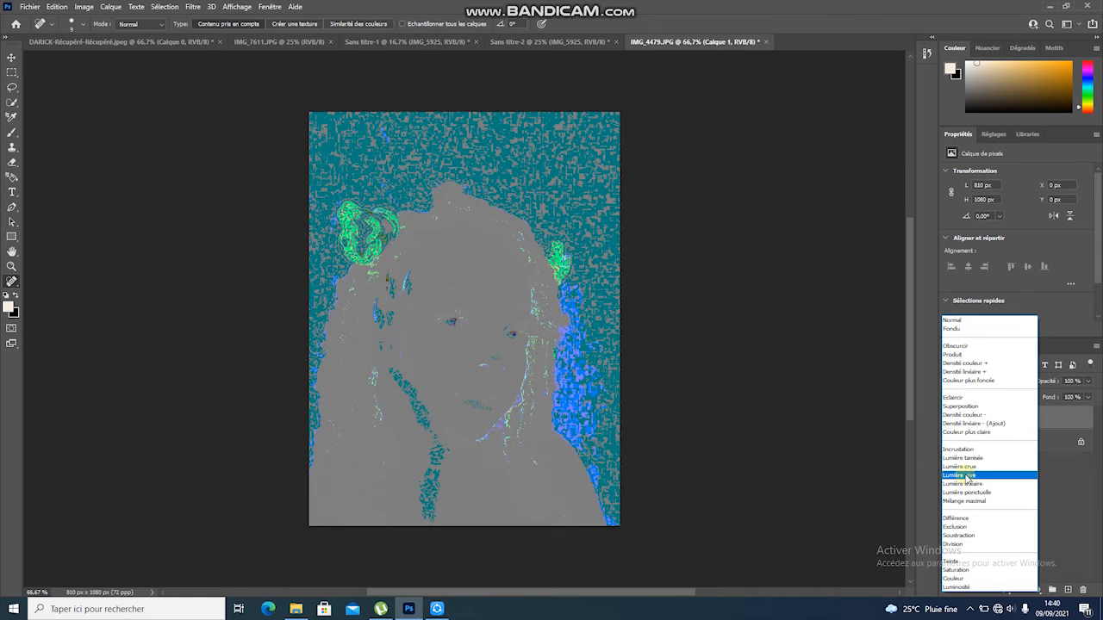
click(967, 476)
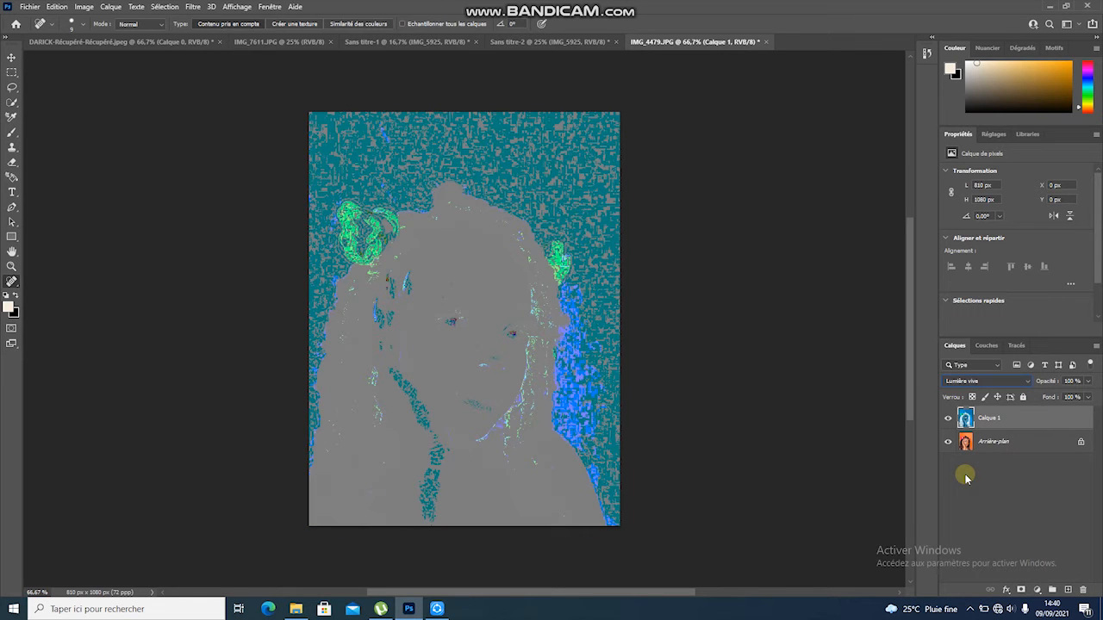
- Convert the inverted layer Calque 1 into a smart object (objet dynamique)
right_click(989, 418)
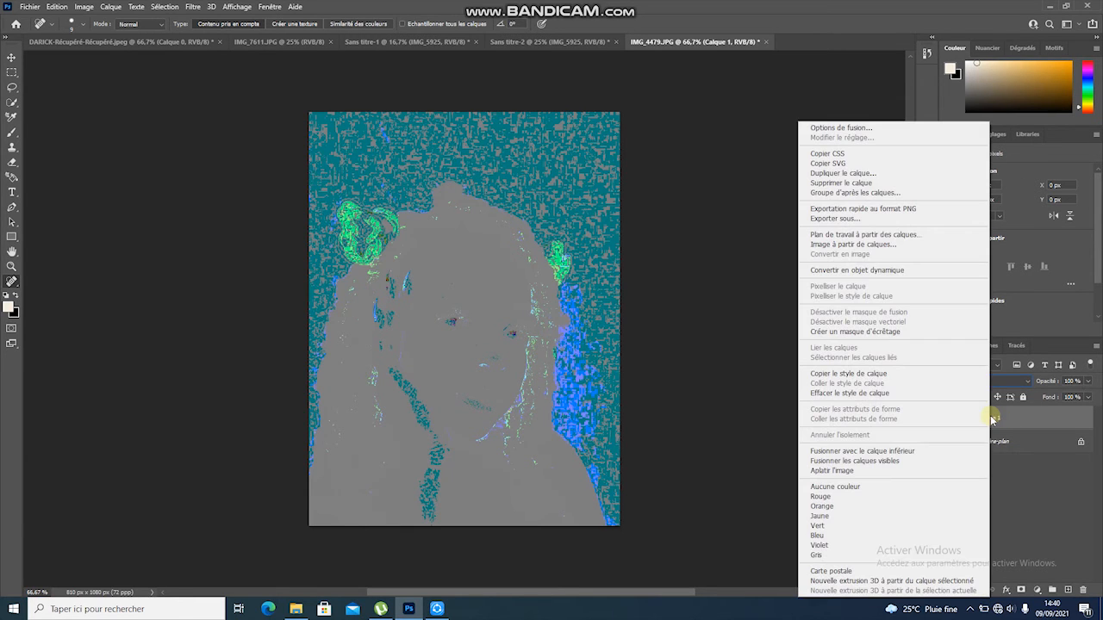
click(899, 271)
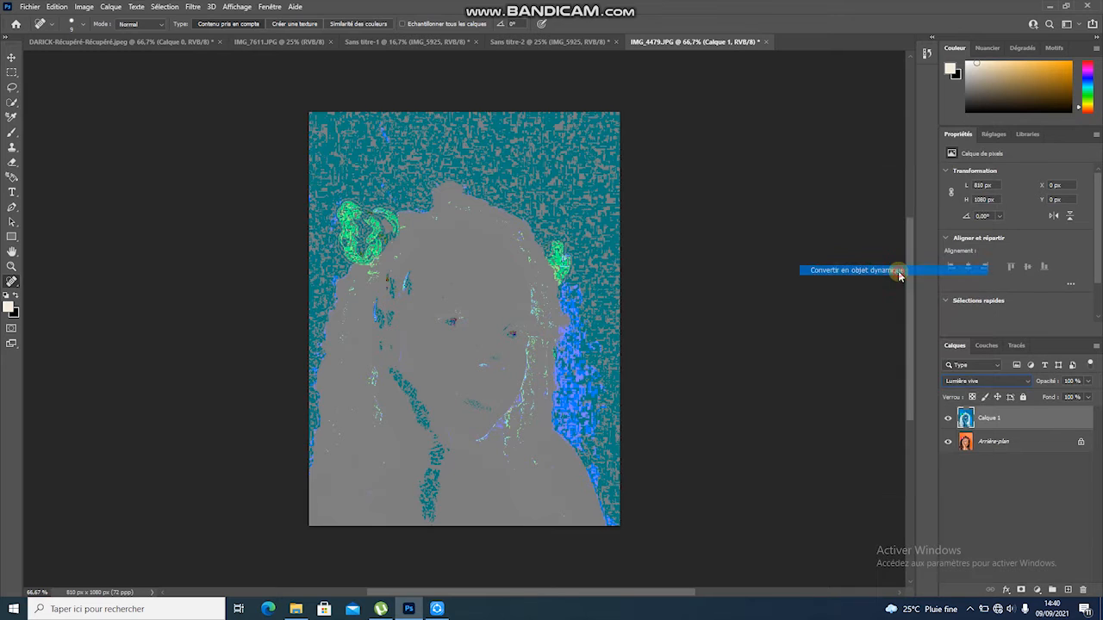
right_click(999, 417)
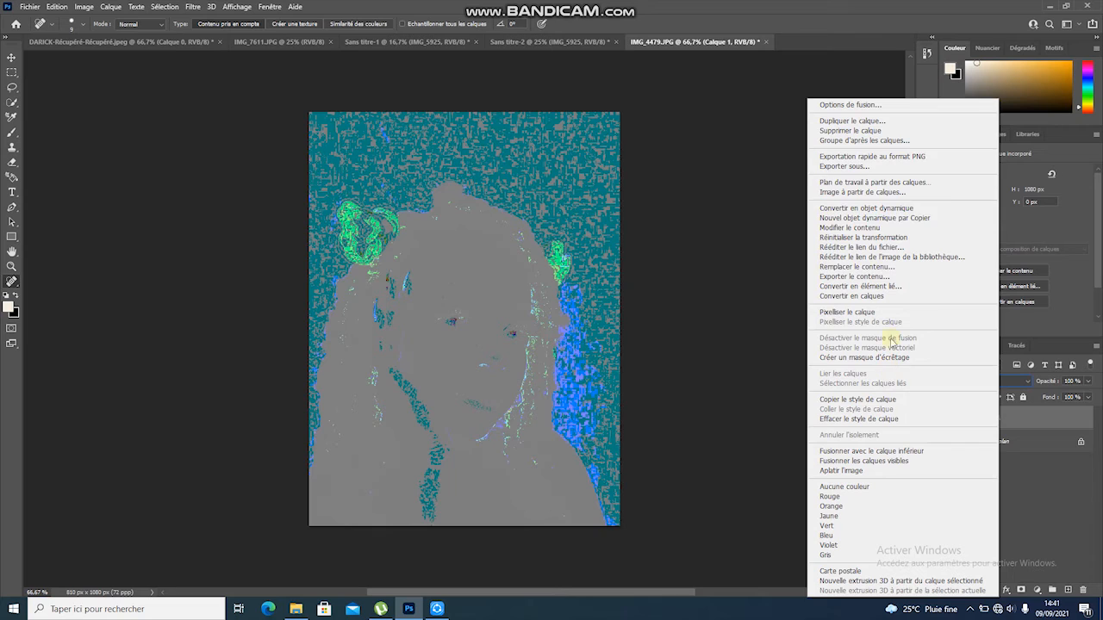
click(896, 208)
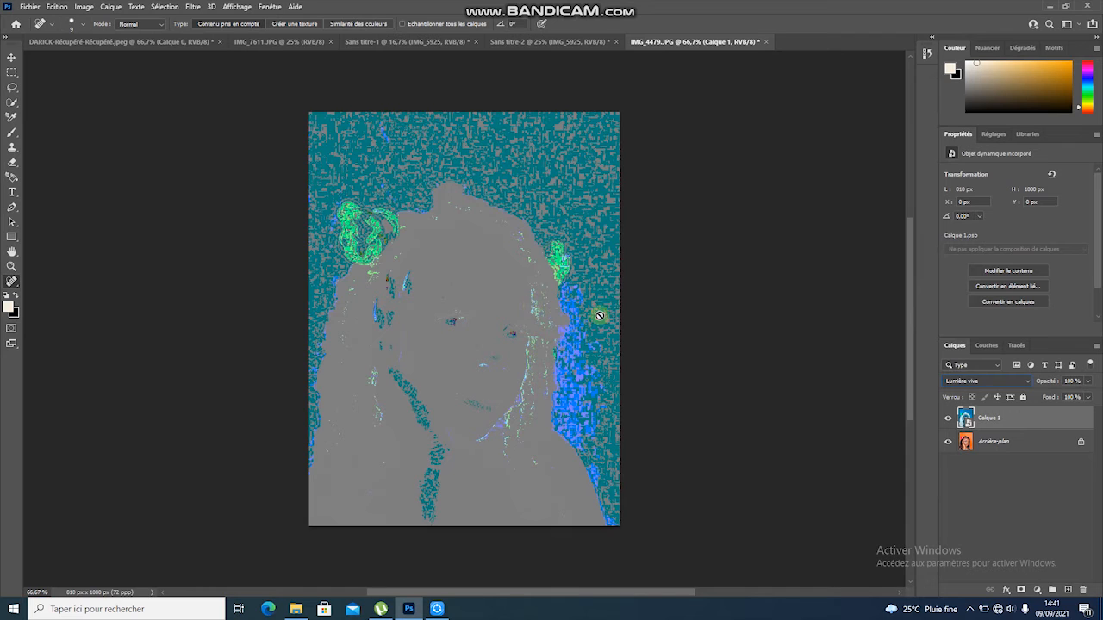
- Apply a High Pass (Passe-haut) filter with a radius of 2,1 pixels to Calque 1
click(192, 7)
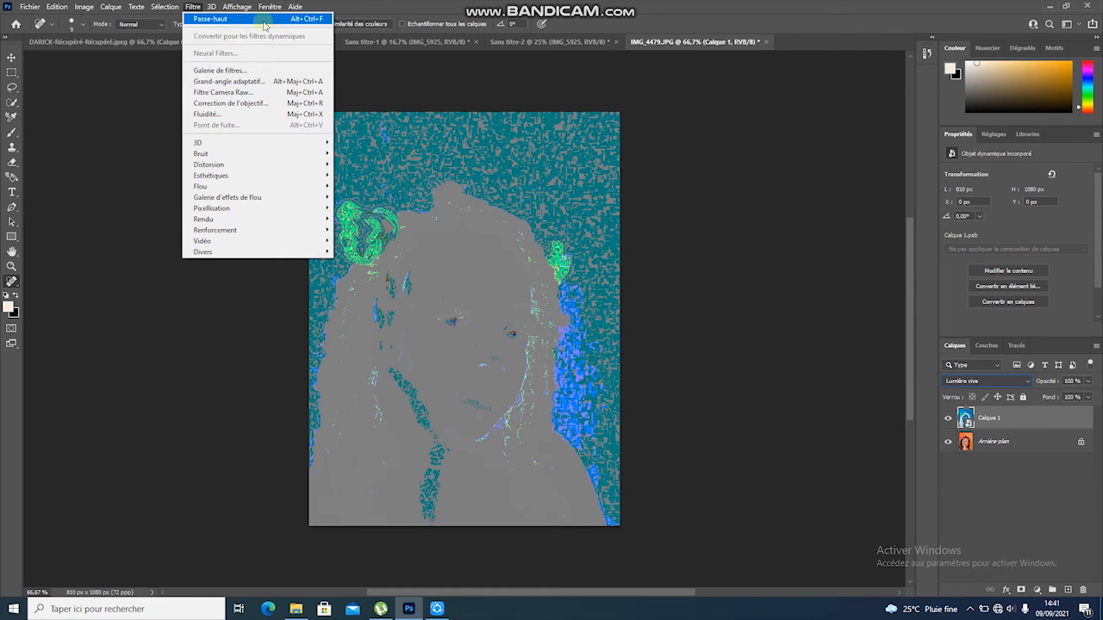
mouse_move(222, 251)
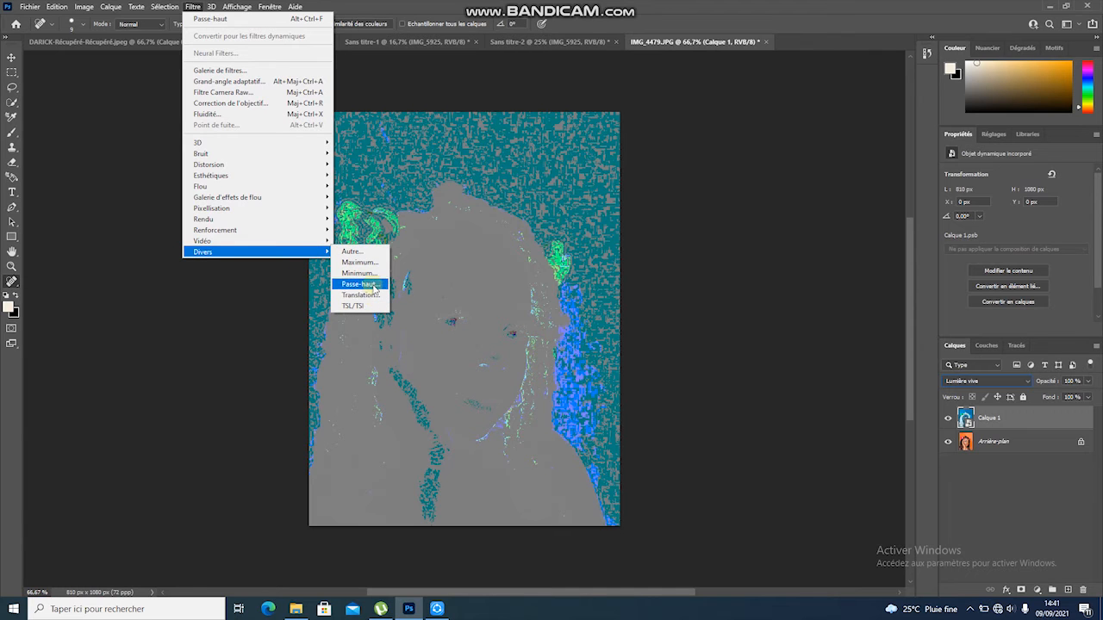
click(373, 287)
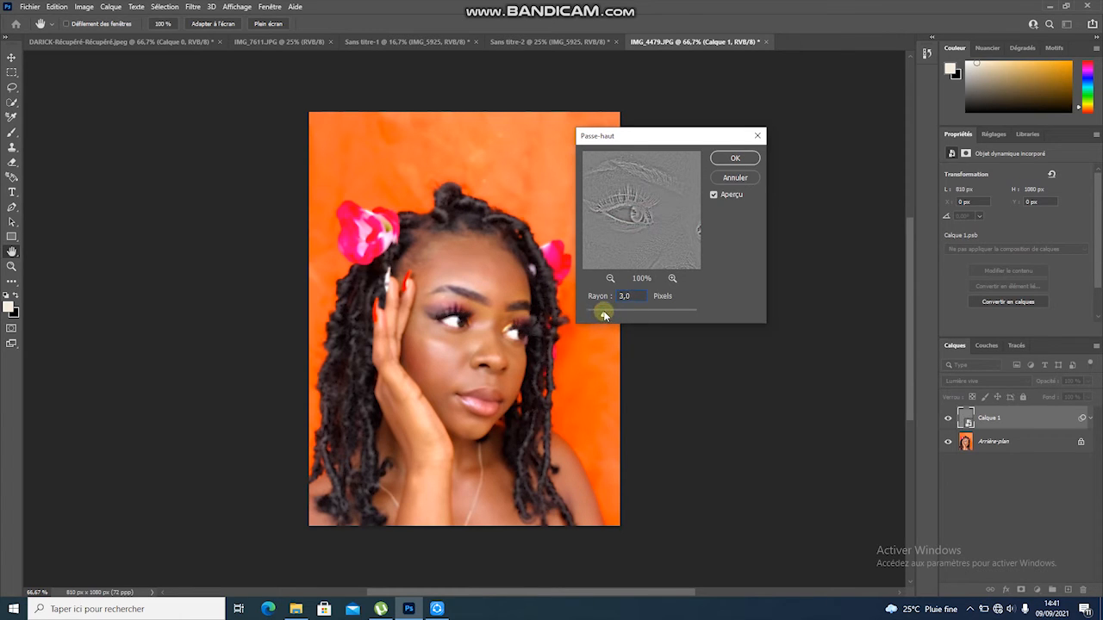
mouse_move(603, 317)
mouse_down()
mouse_move(660, 319)
mouse_move(596, 318)
mouse_up()
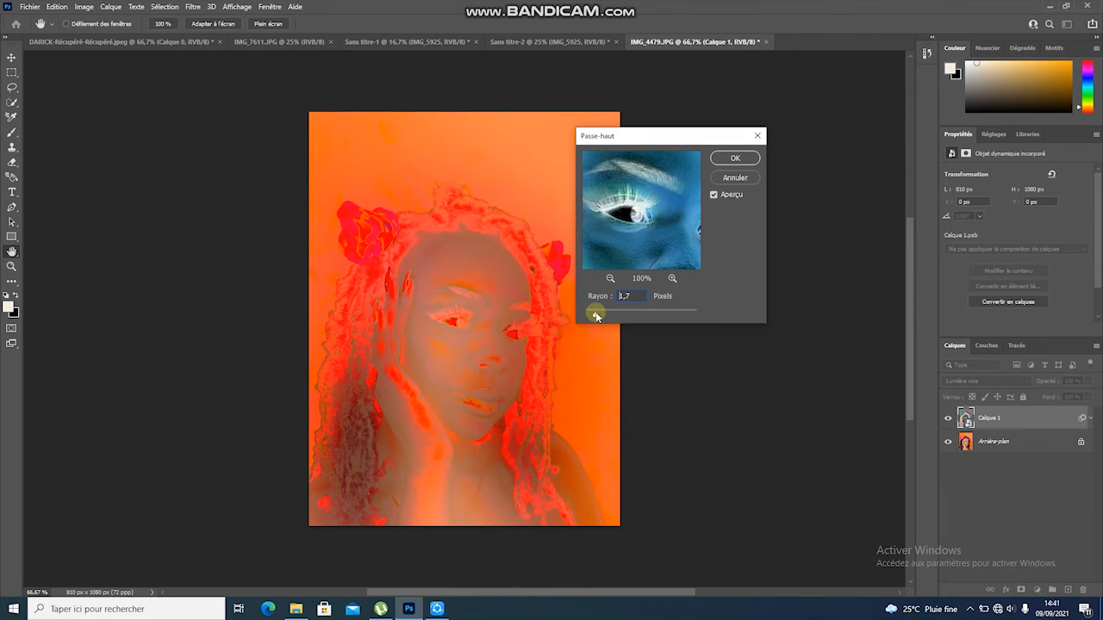
drag(598, 316, 598, 316)
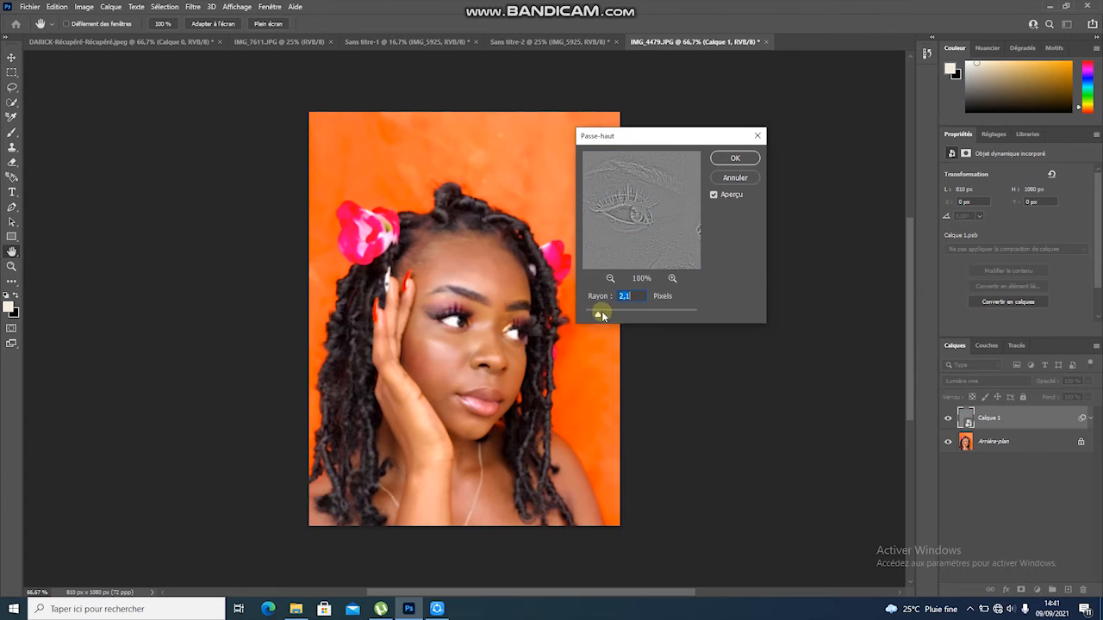
click(714, 195)
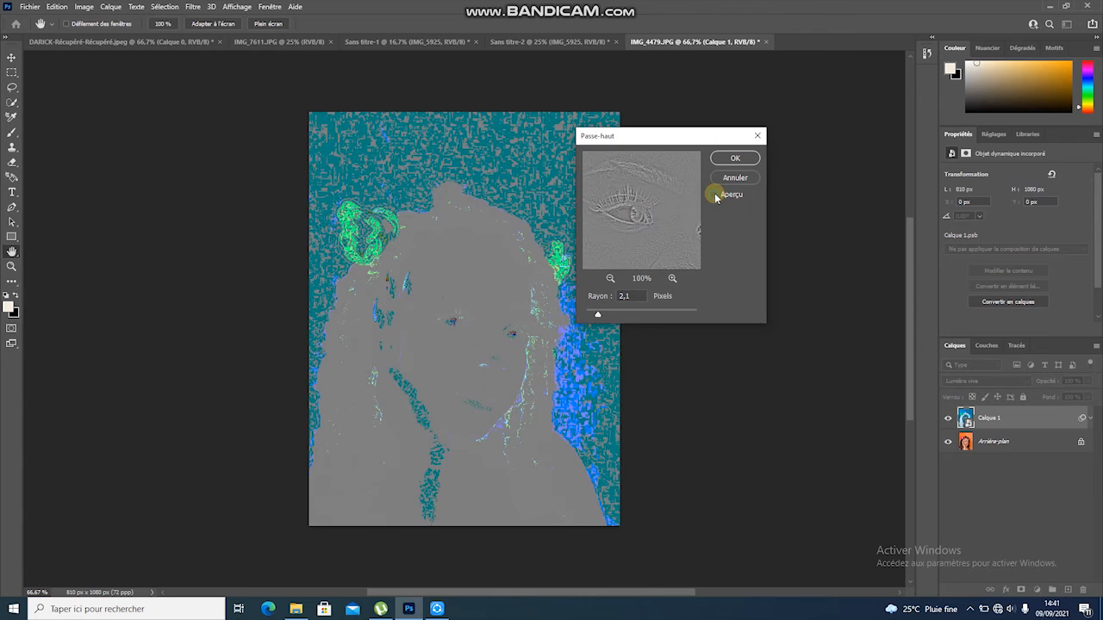
click(737, 158)
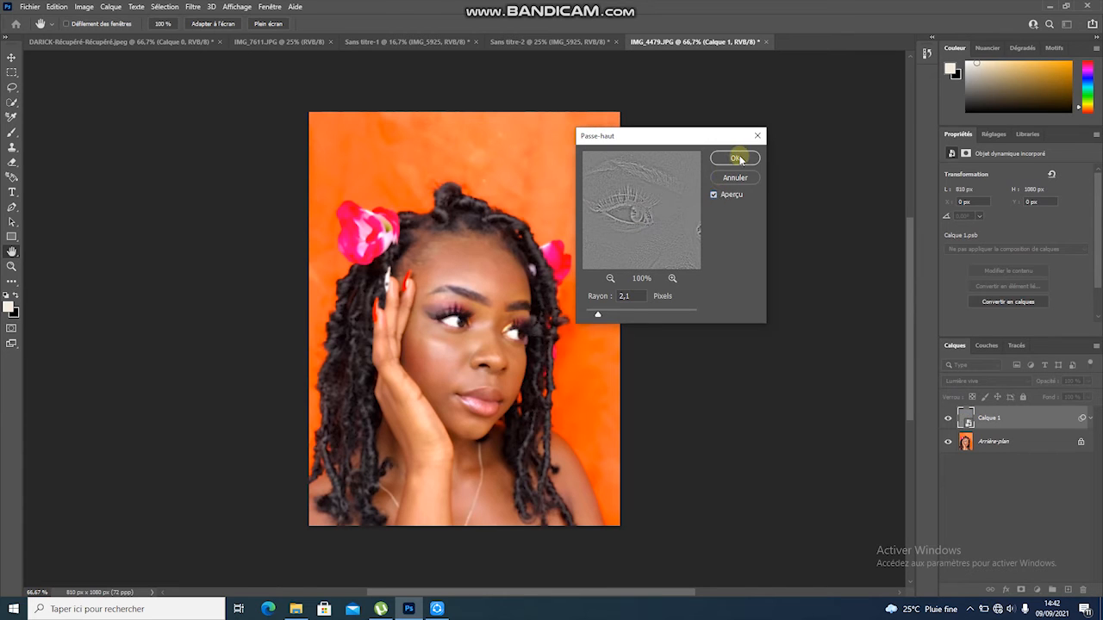
click(738, 159)
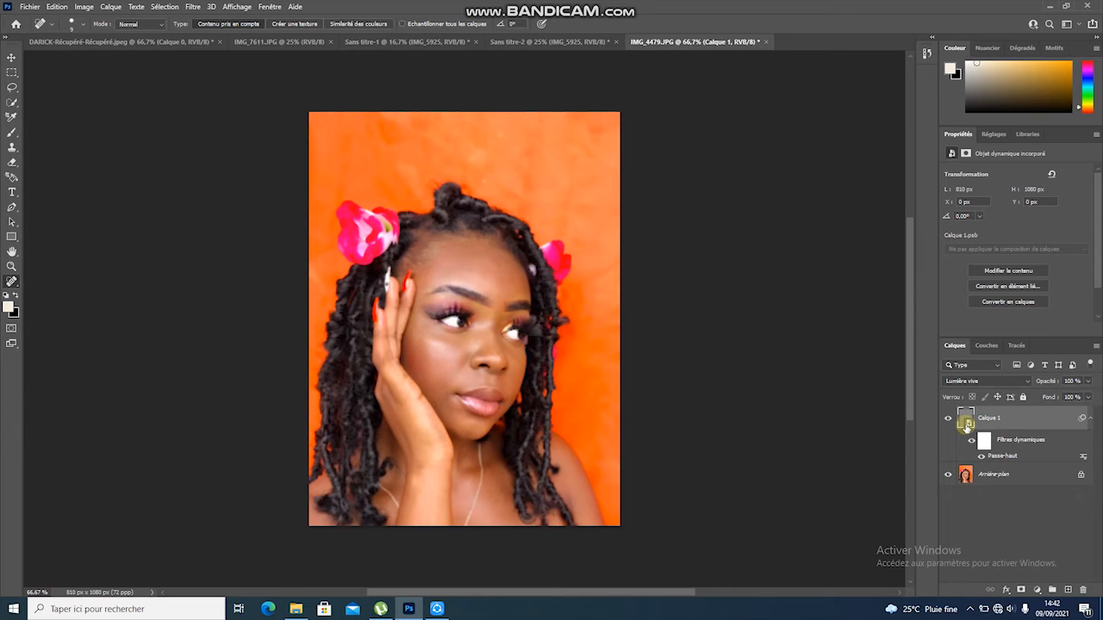
- Add a layer mask to Calque 1 and invert it to black
click(1020, 591)
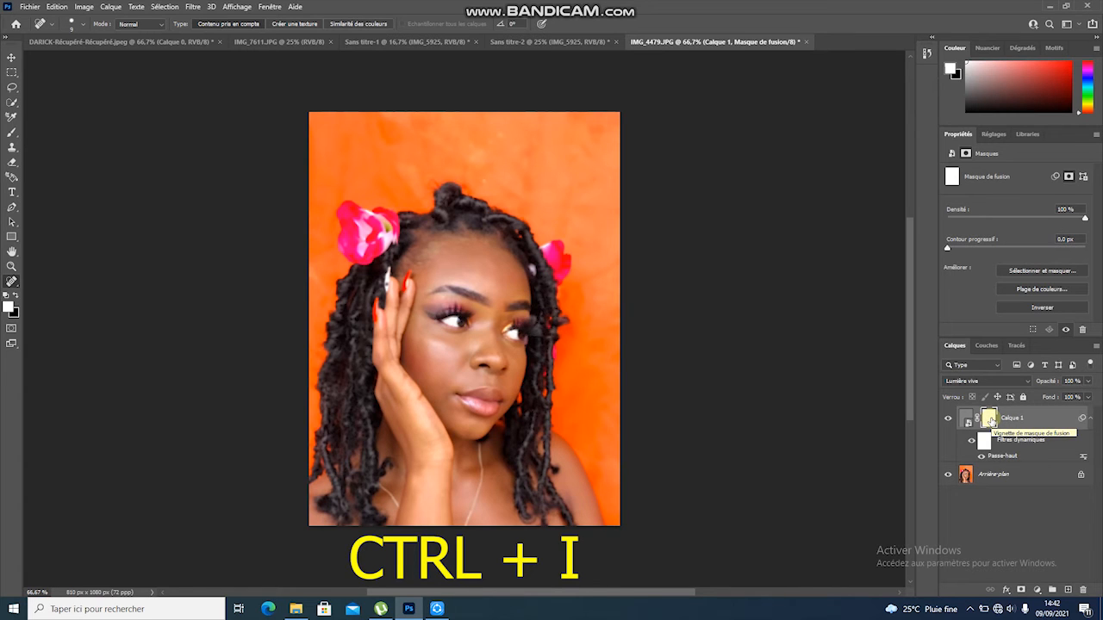
key(ctrl+i)
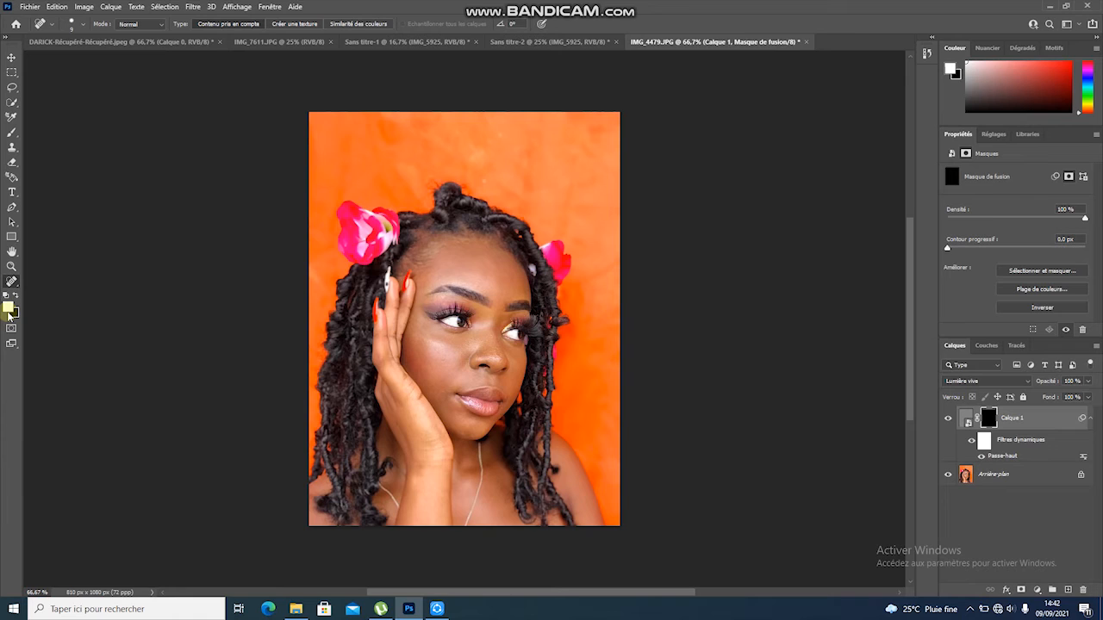
key(x)
key(x)
key(x)
key(x)
key(x)
key(x)
key(x)
key(x)
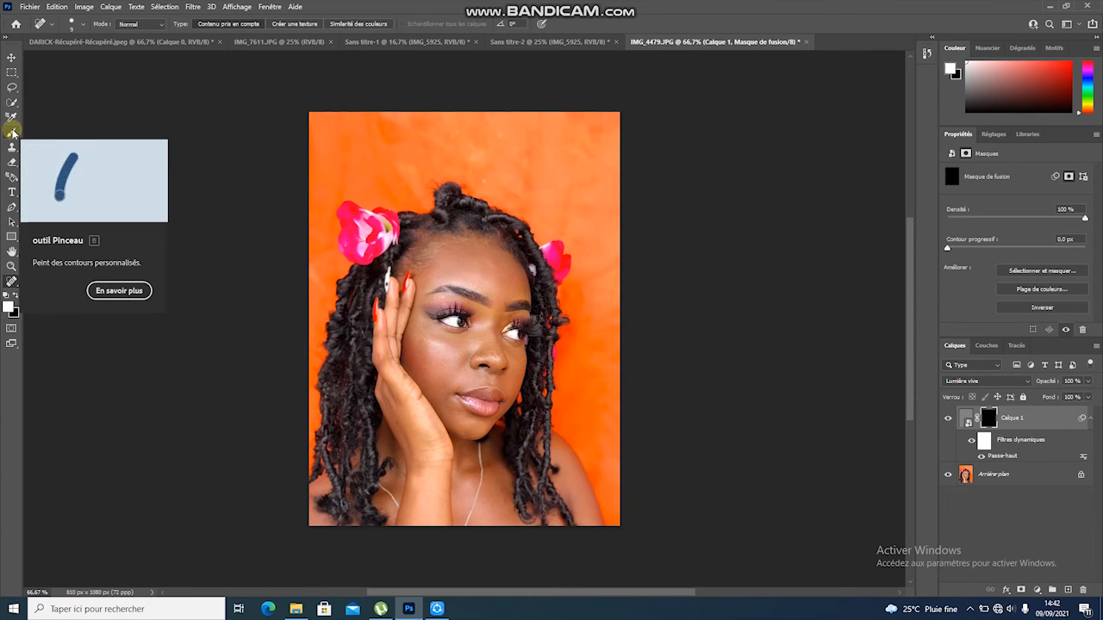
- Activate the Brush tool (Pinceau) and check the size and hardness settings of its soft round tip
click(12, 131)
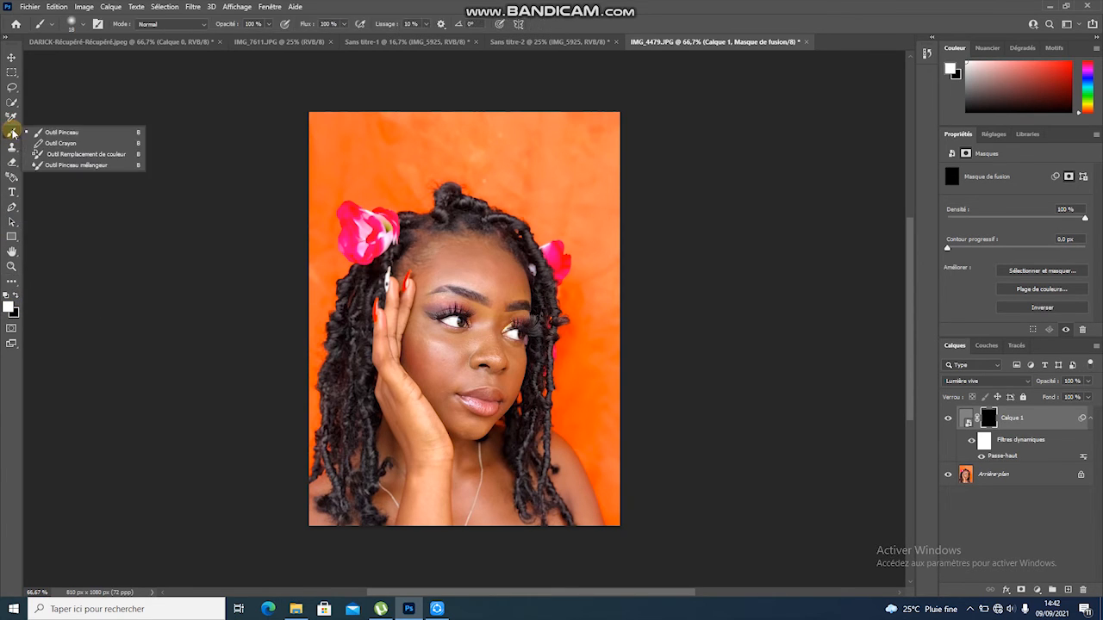
click(82, 31)
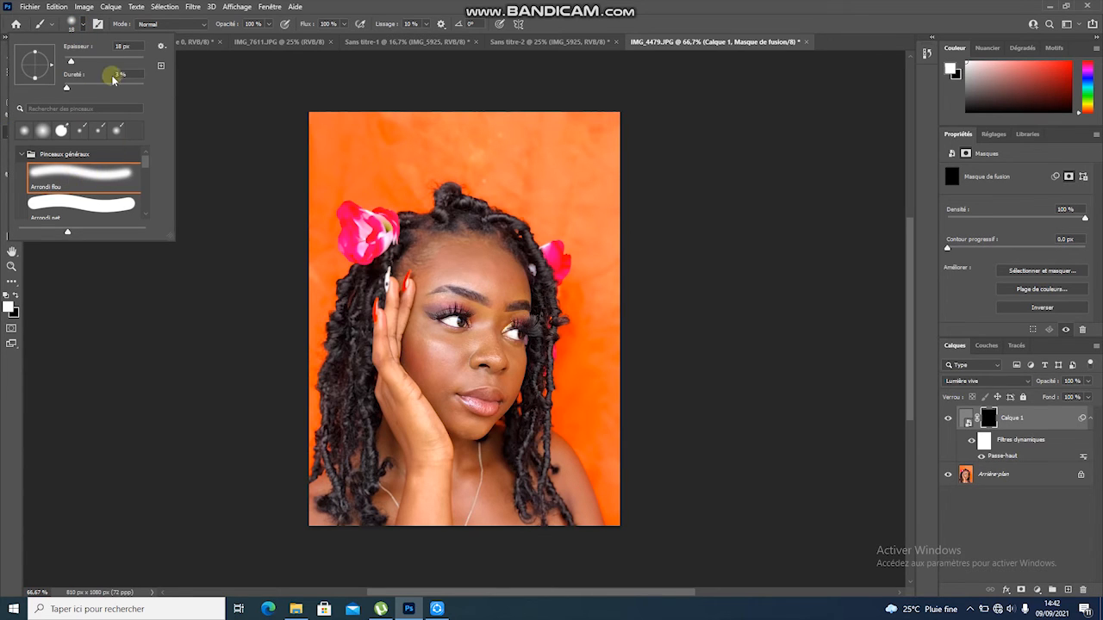
click(72, 26)
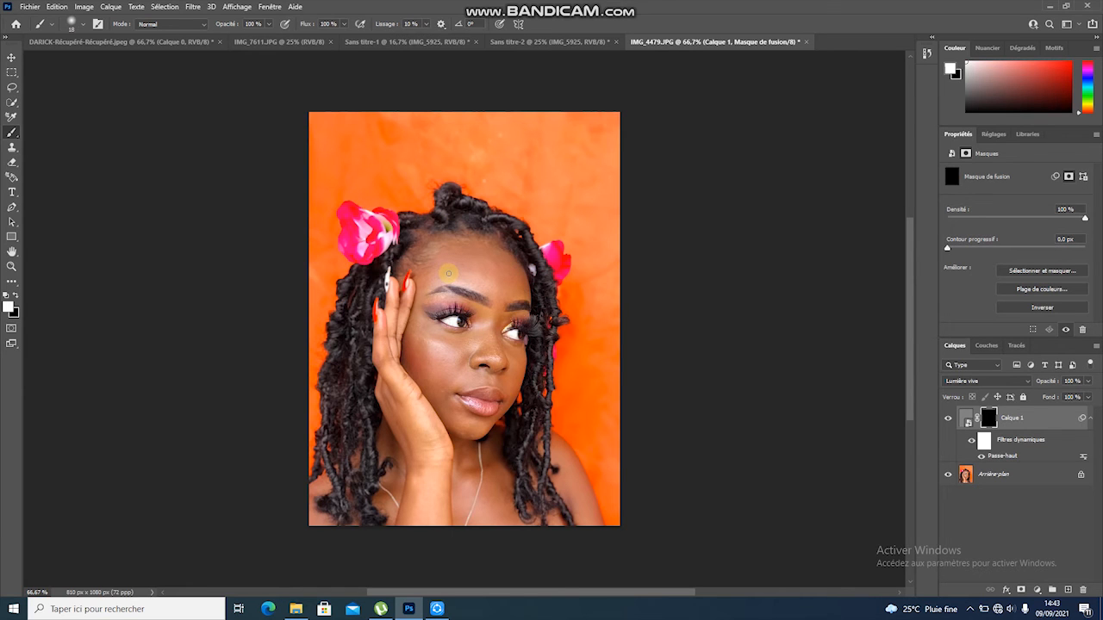
- Paint white over the facial skin on Calque 1's layer mask, using brush sizes of 51 and 27 px
drag(448, 273, 454, 273)
key(ctrl+1)
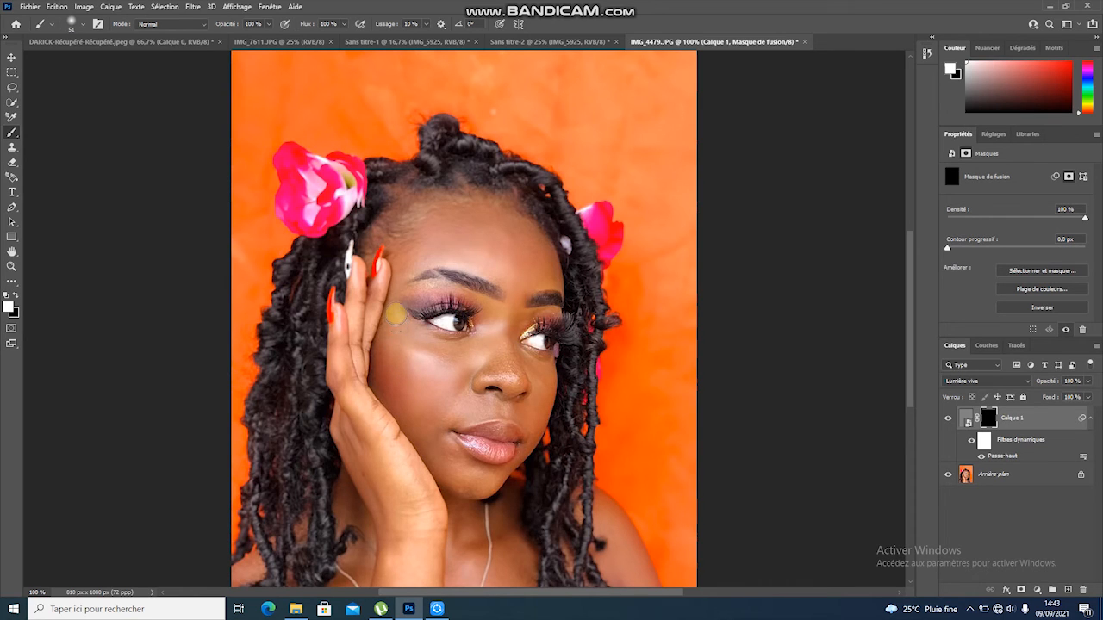
alt+right_click(506, 351)
key(ctrl+minus)
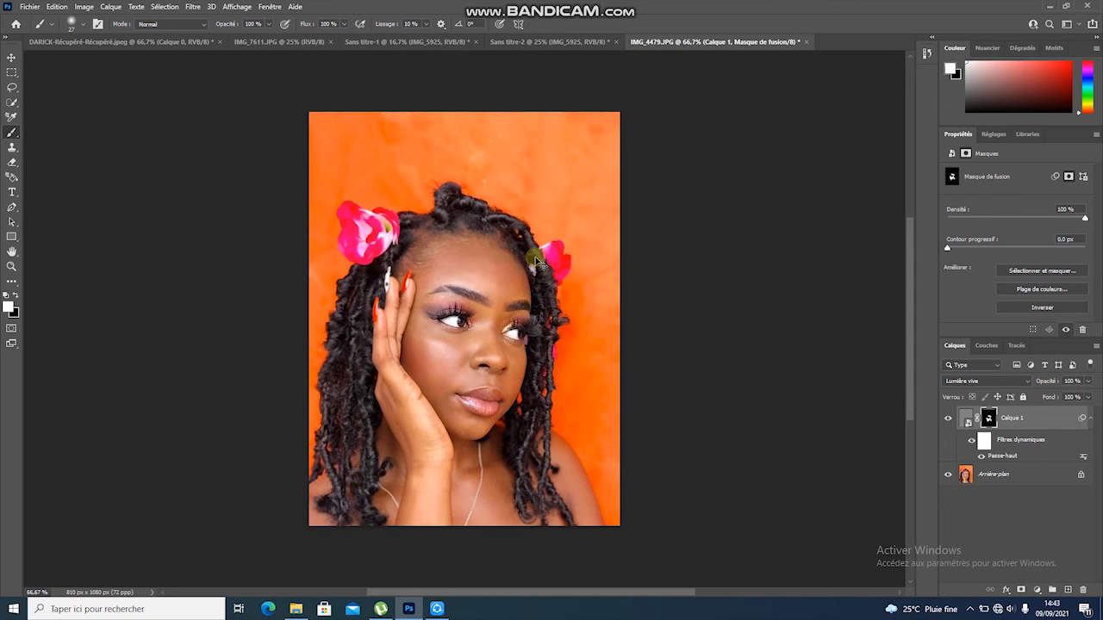
- Hide and show Calque 1 to compare the portrait before and after the skin smoothing
key(ctrl+minus)
key(ctrl+plus)
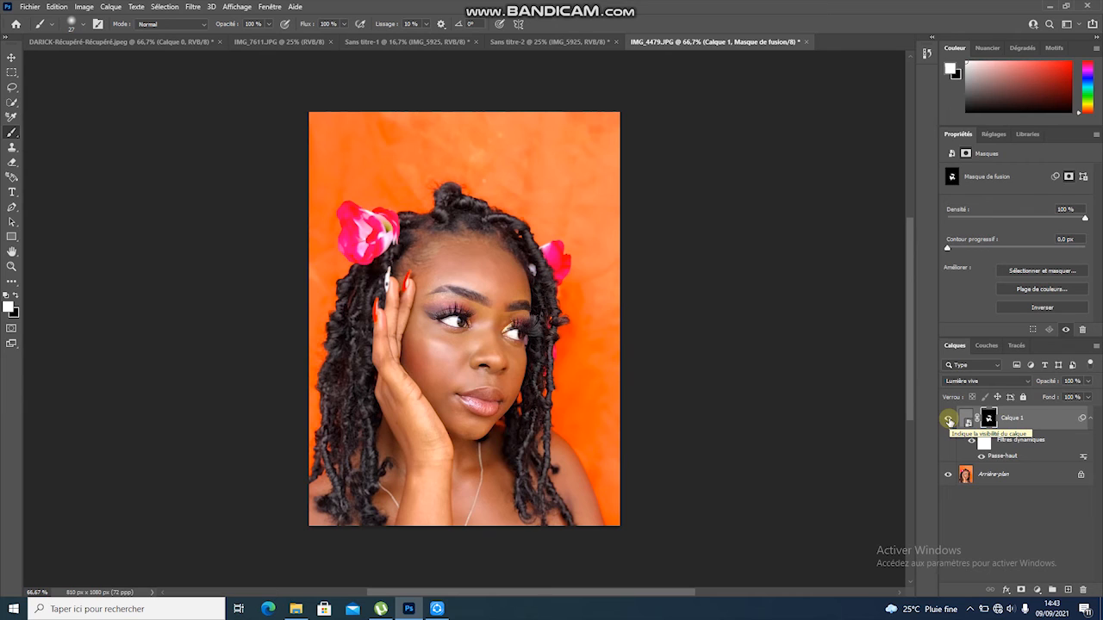
click(949, 420)
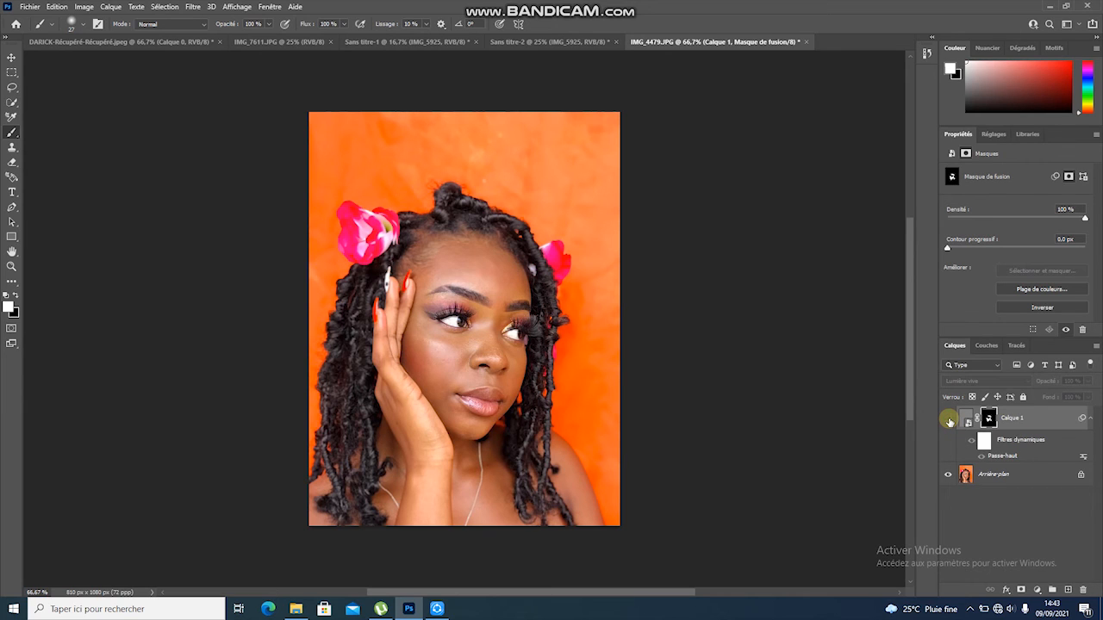
click(949, 421)
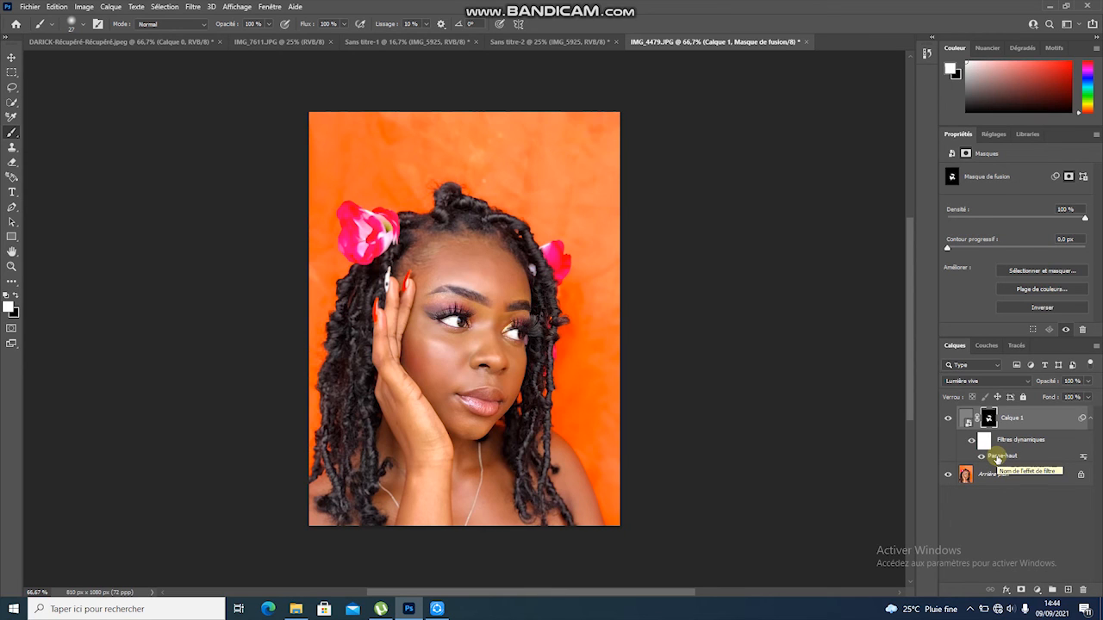
- Set the radius of Calque 1's High Pass (Passe-haut) smart filter to 2,4 pixels
double_click(1002, 456)
mouse_move(598, 315)
mouse_down()
mouse_move(669, 316)
mouse_move(573, 314)
mouse_move(602, 313)
mouse_up()
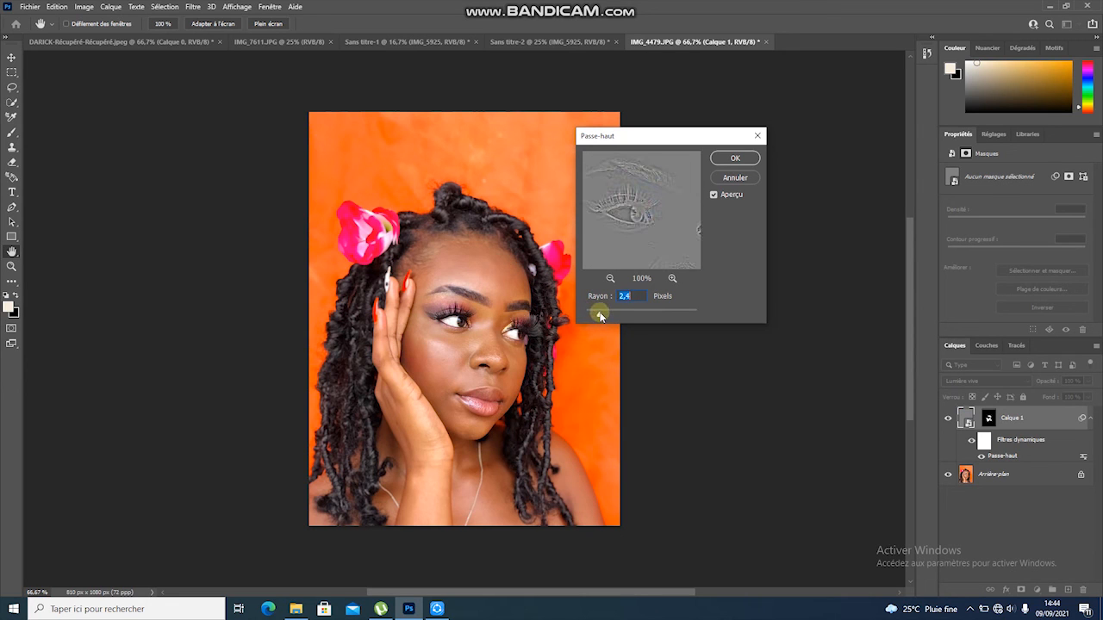
click(735, 159)
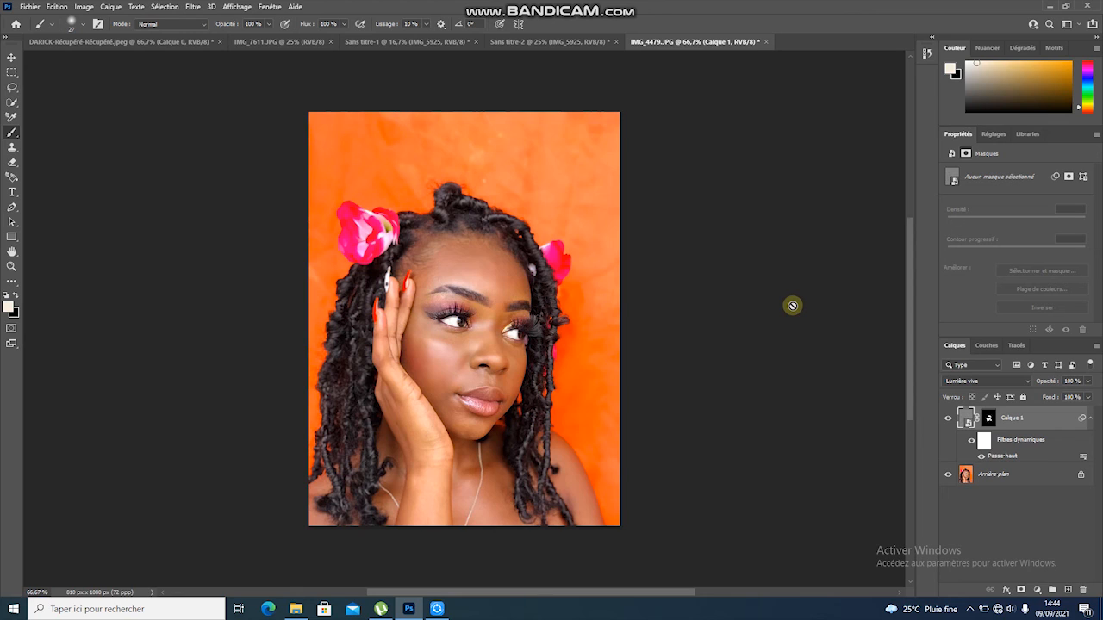